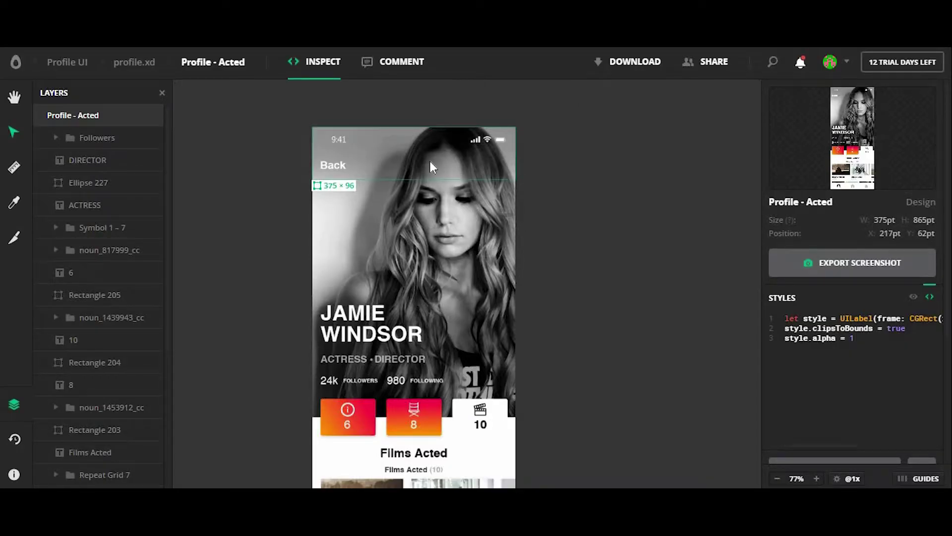
Step: Zoom out and pan the XD canvas to show every profile artboard, including Film Directed Info
scroll(429, 161, down, 2)
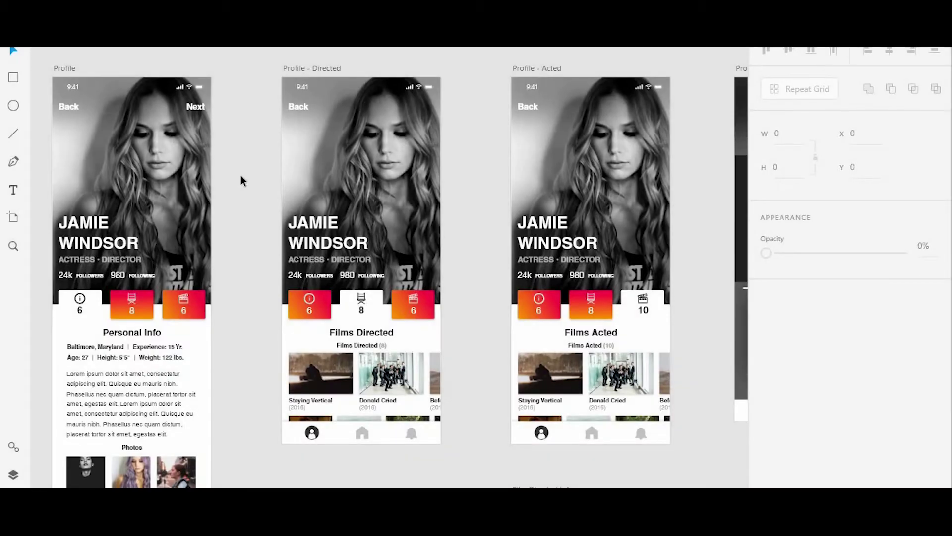
scroll(242, 174, down, 5)
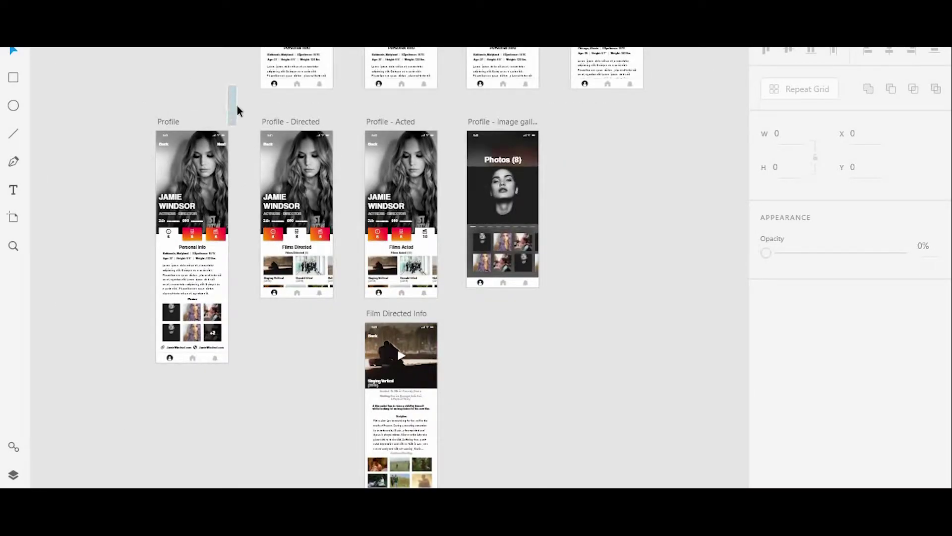
drag(236, 89, 249, 219)
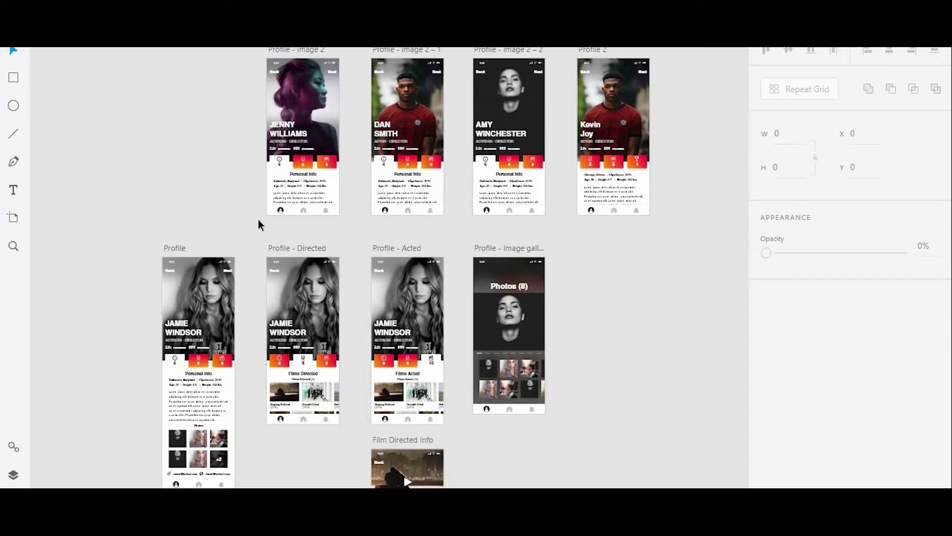
scroll(277, 323, down, 5)
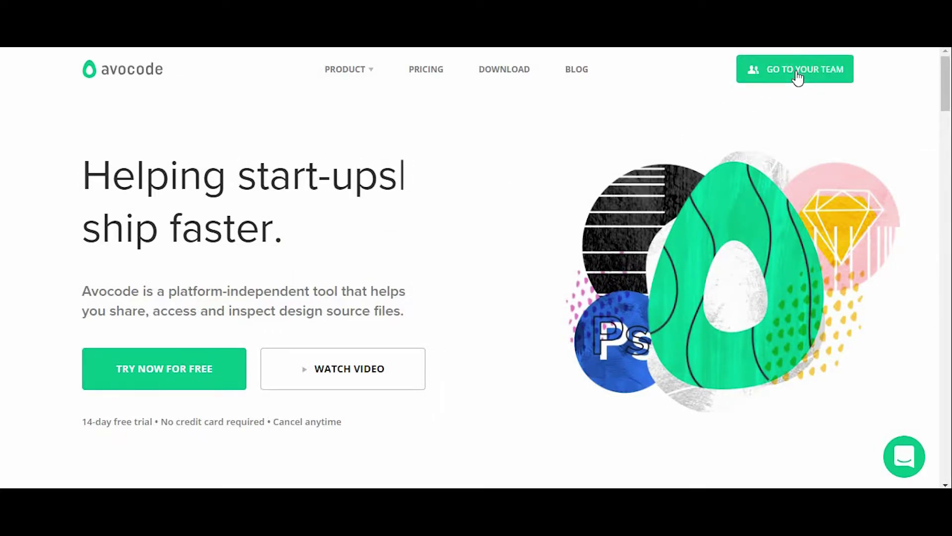
Step: Create a new Avocode project named 'Profile UI' with the iOS platform
mouse_move(797, 78)
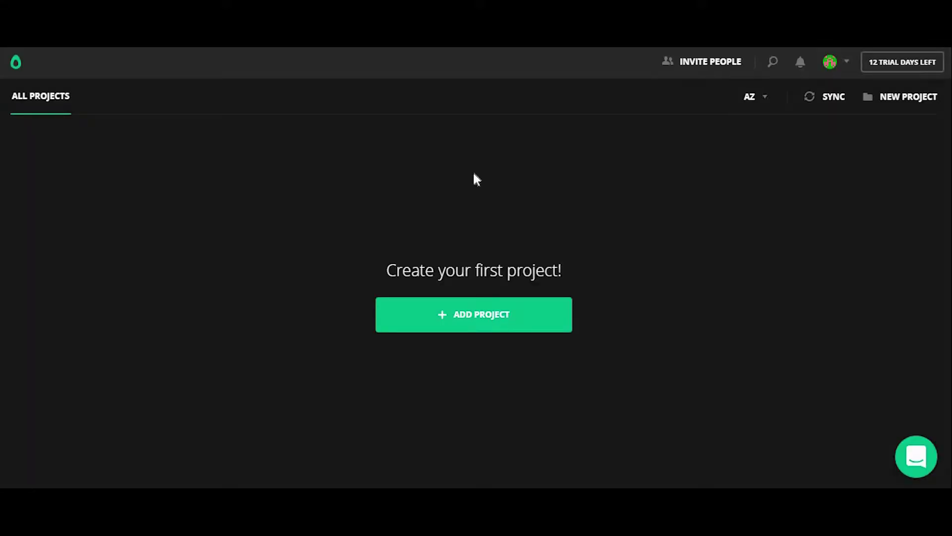
click(495, 315)
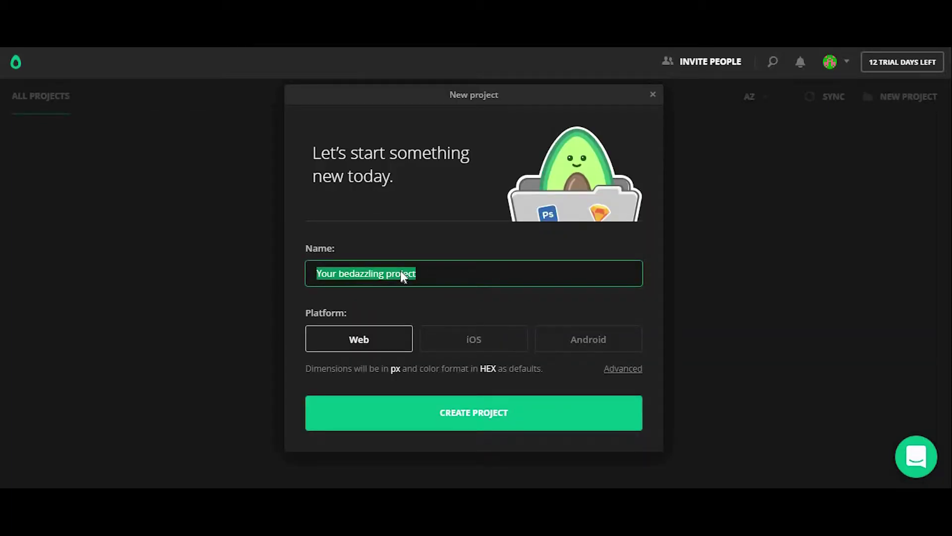
text(Profe)
key(BackSpace)
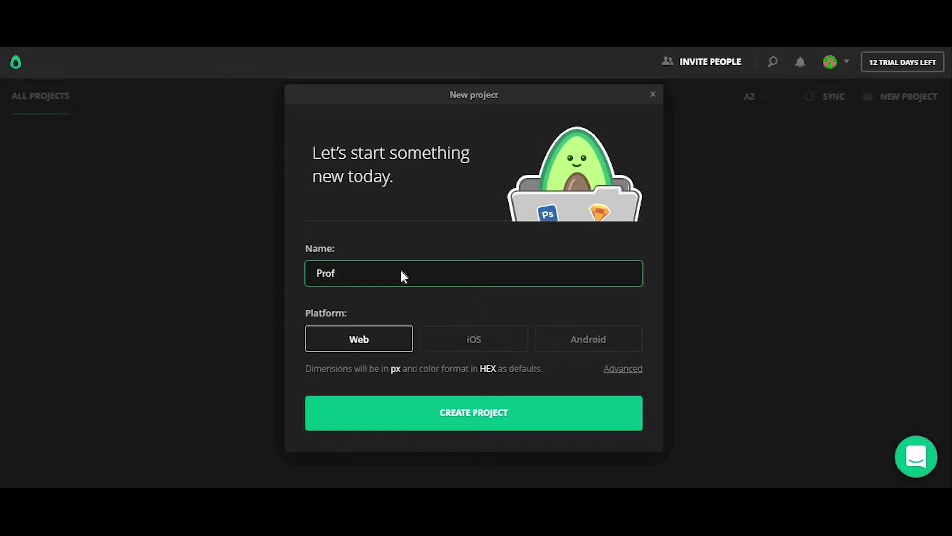
text(ile UI)
click(469, 340)
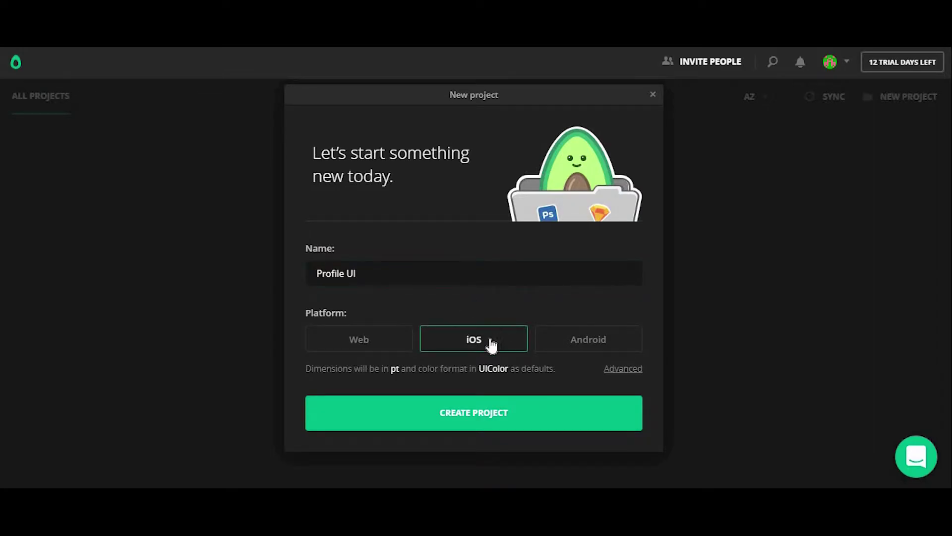
click(481, 411)
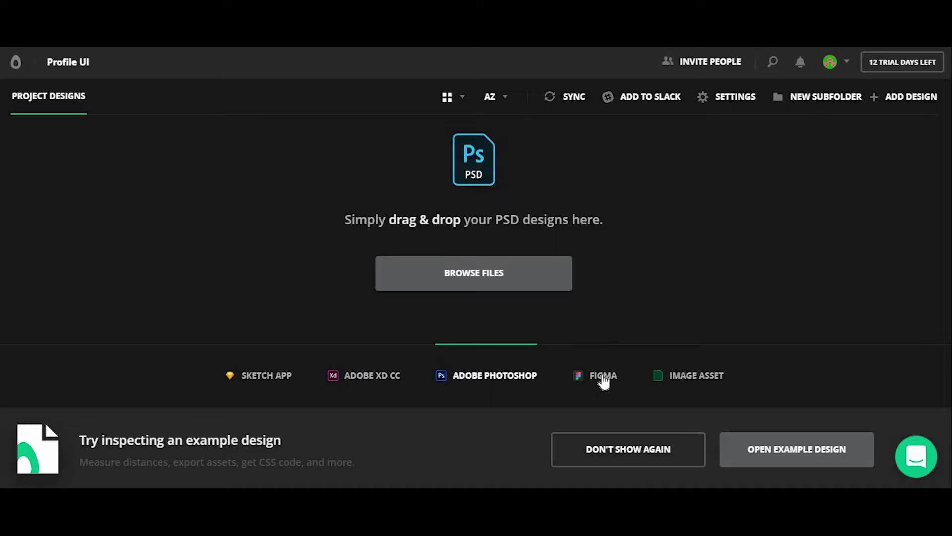
Step: Upload profile.xd from File Explorer into the project's Adobe XD CC drop area
click(372, 377)
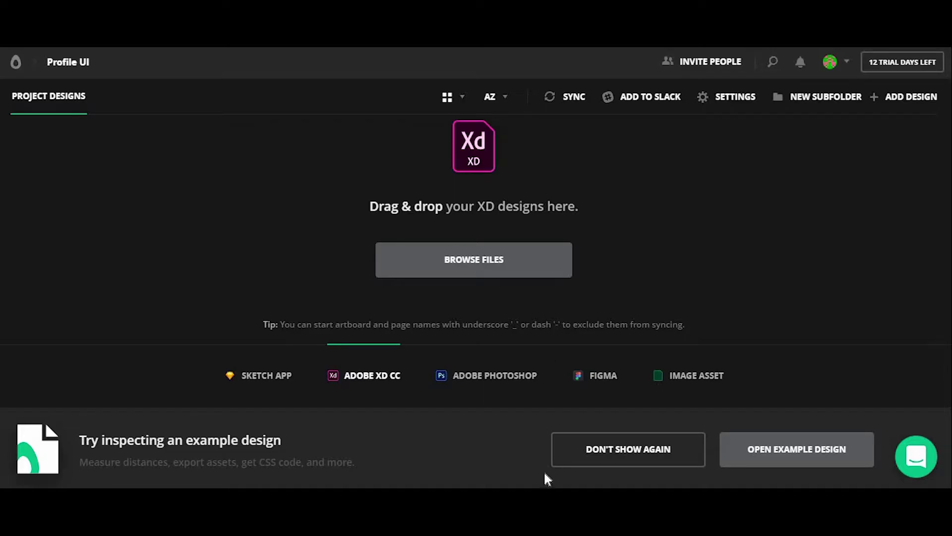
key(alt+Tab)
click(685, 204)
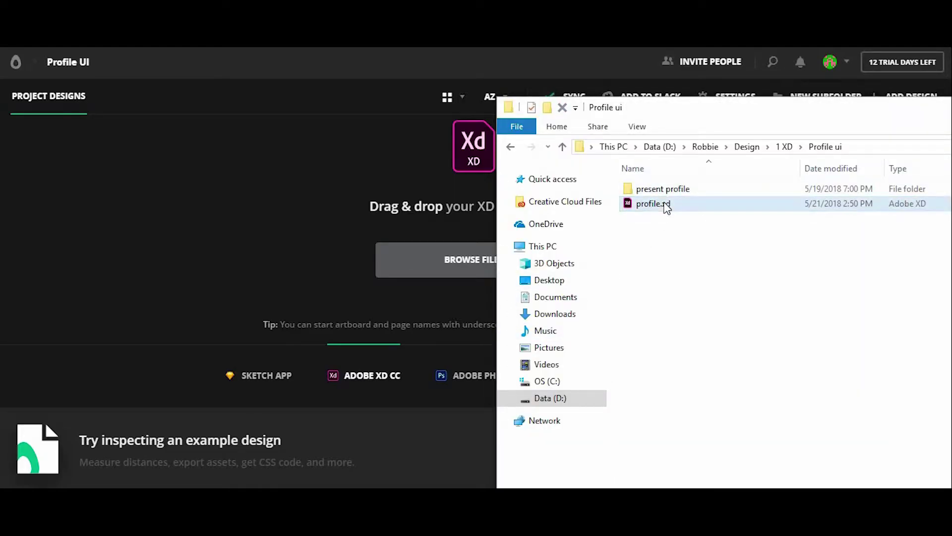
drag(667, 207, 336, 207)
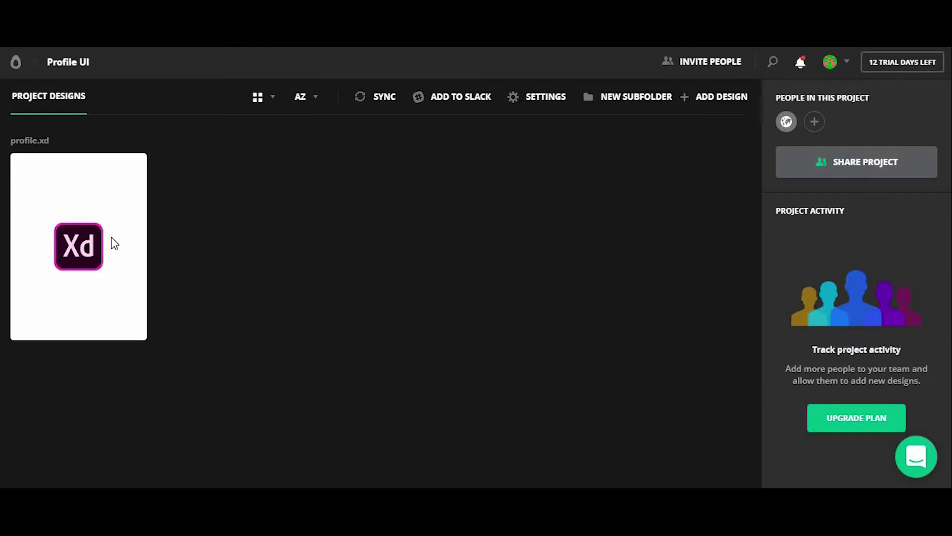
Step: Open profile.xd and its Profile - Acted artboard in Inspect view
double_click(78, 215)
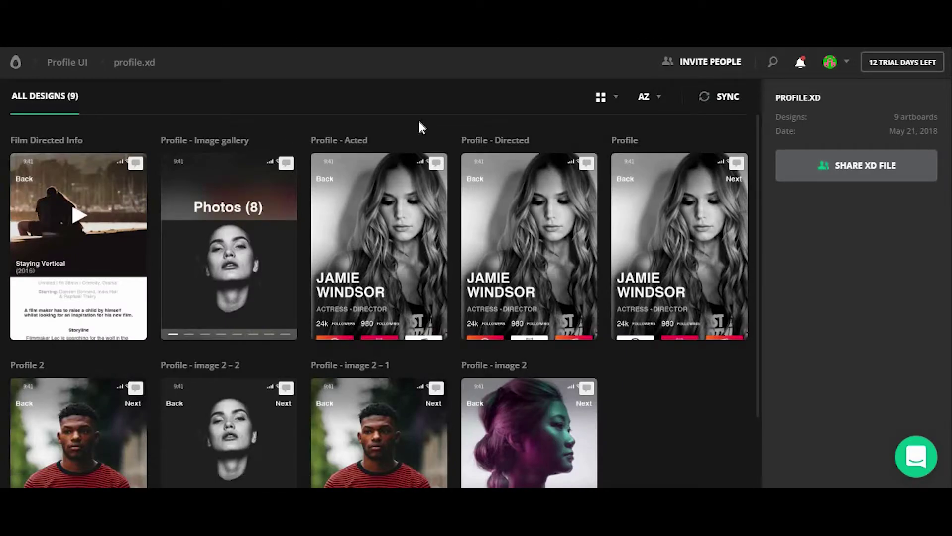
double_click(374, 230)
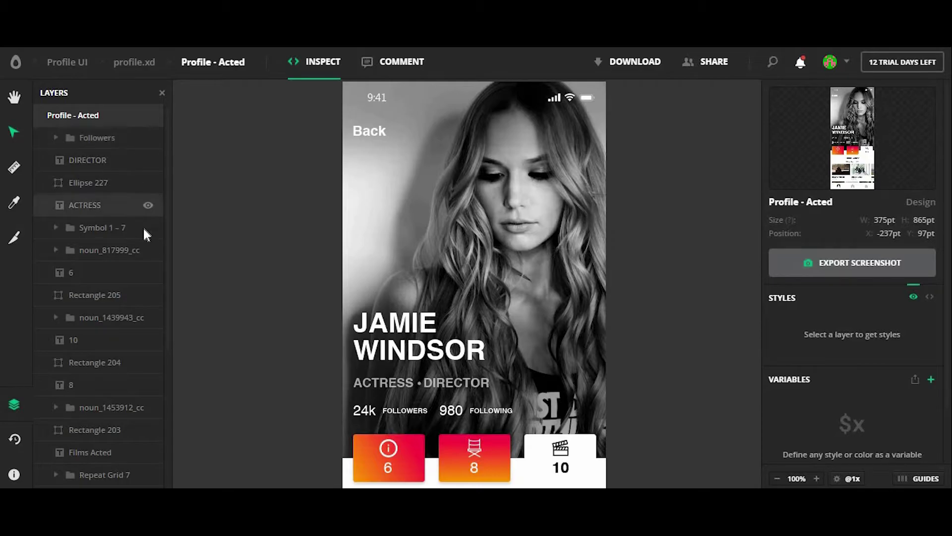
Step: Inspect the JAMIE WINDSOR text styles, then Rectangle 203's 102×68pt gradient tile specs
scroll(142, 225, down, 4)
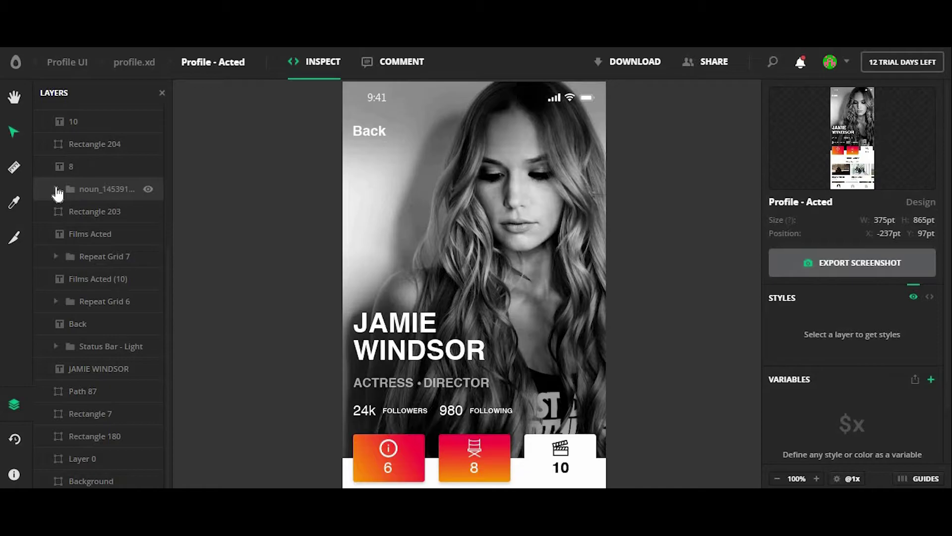
scroll(301, 186, up, 3)
scroll(305, 188, down, 4)
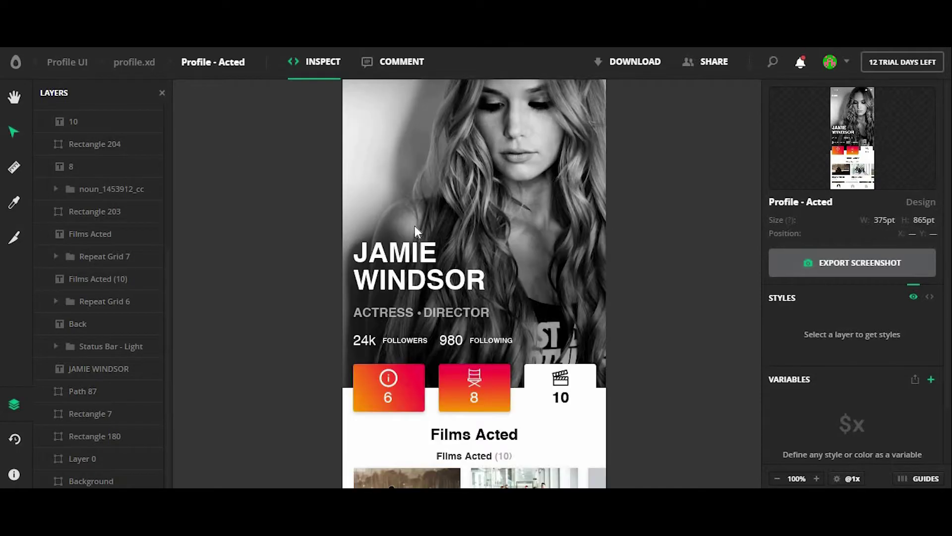
scroll(415, 225, down, 1)
click(421, 209)
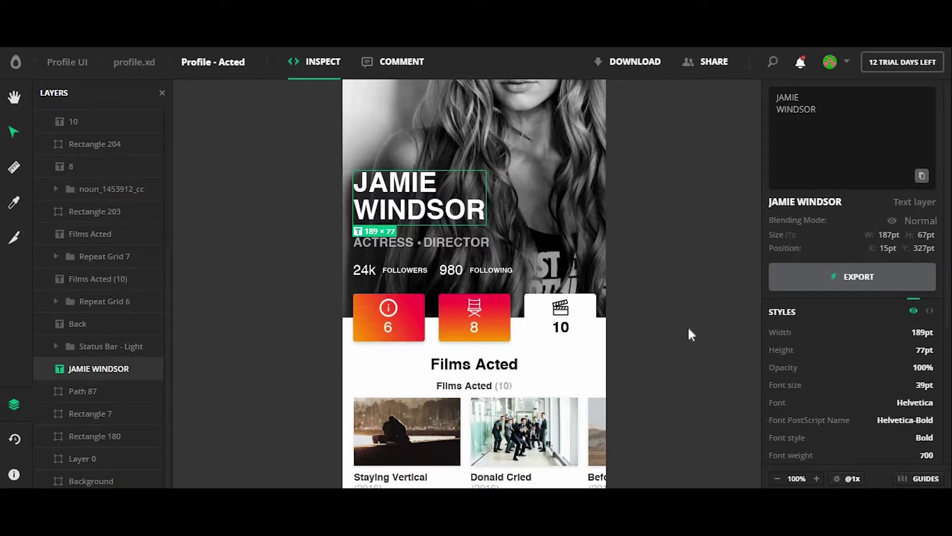
click(507, 301)
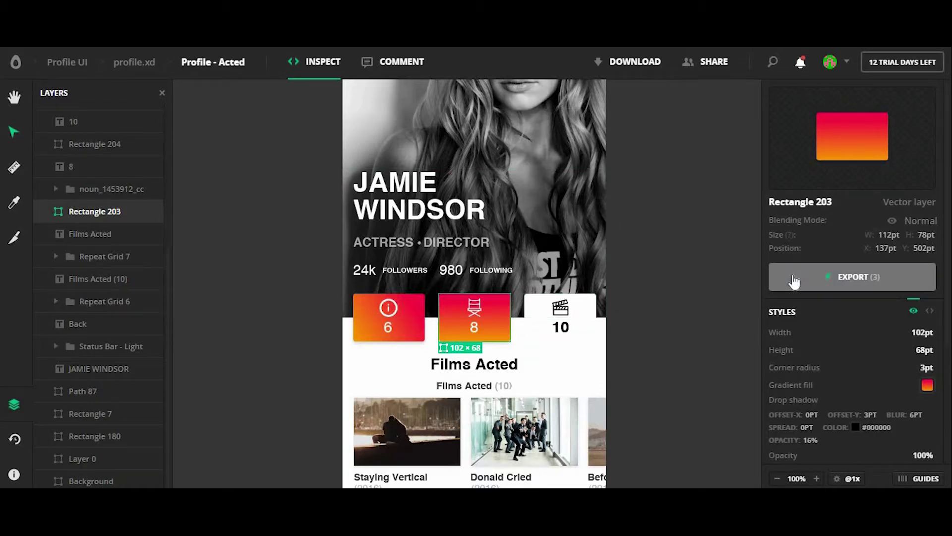
Step: Bring up Export assets for Rectangle 203 with Ctrl+E, showing 3x, 2x and 1x PNG variants
key(ctrl+e)
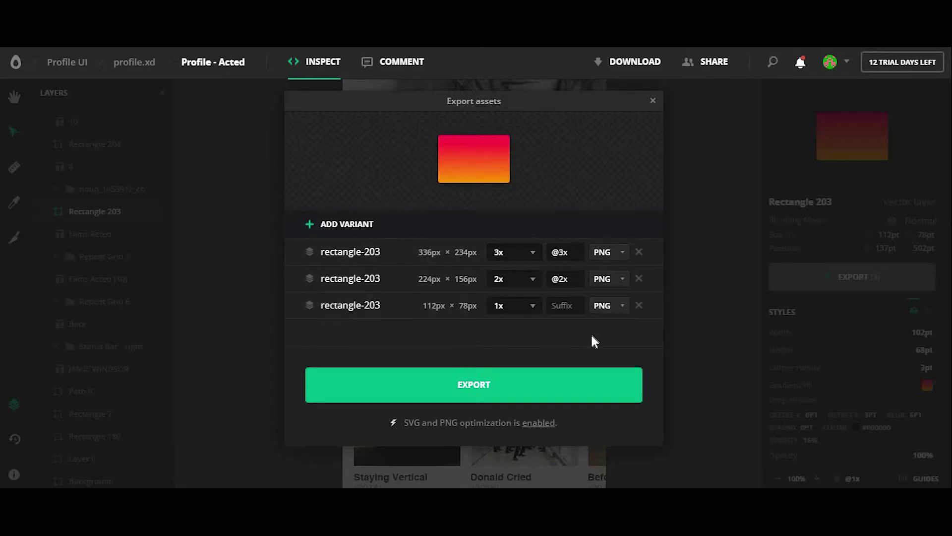
Step: Check the 3x row's available image formats, then close Export assets without exporting
click(621, 257)
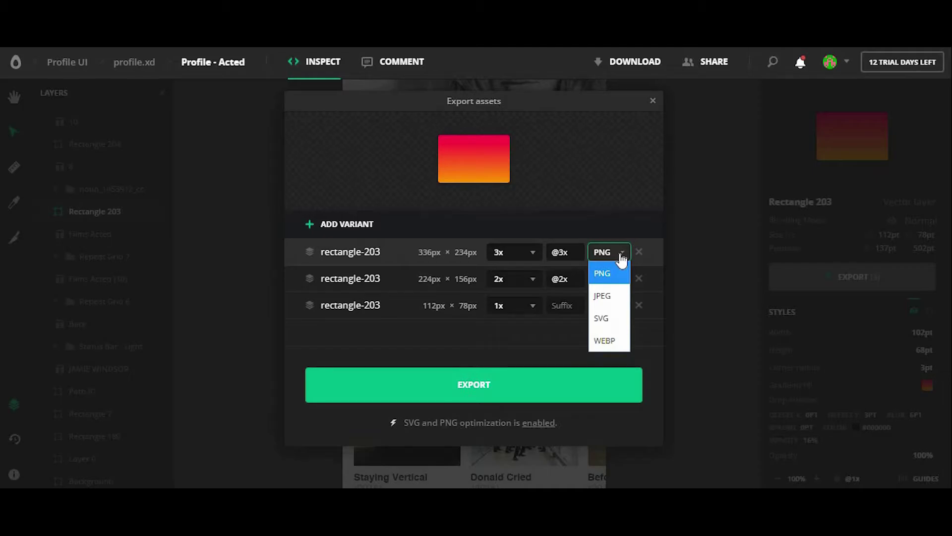
click(653, 102)
click(653, 102)
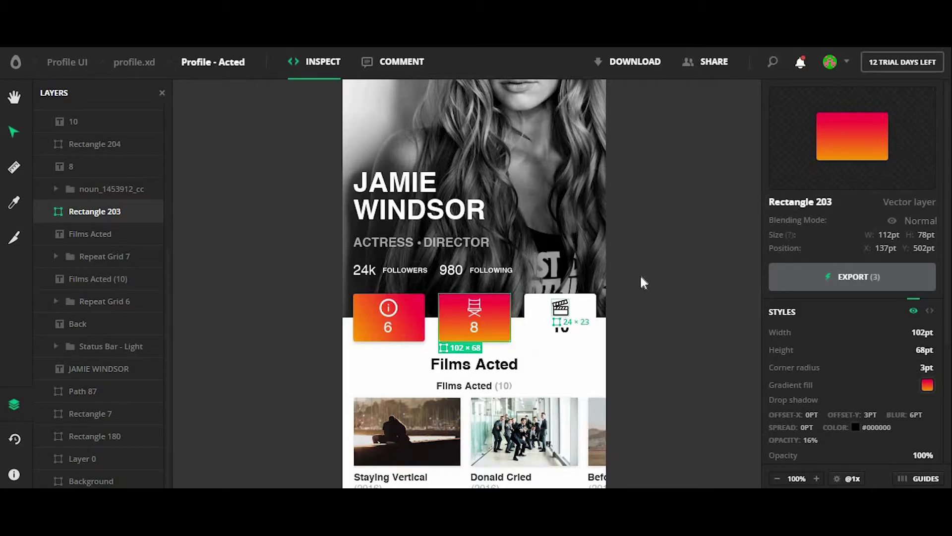
Step: Show Rectangle 203's styles as Swift code and copy all the generated code
click(930, 313)
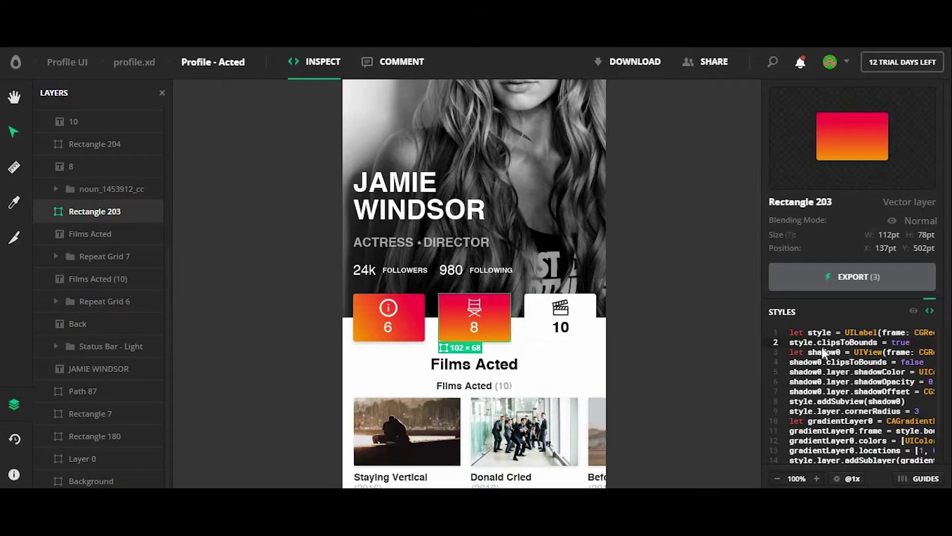
scroll(852, 343, down, 1)
click(853, 357)
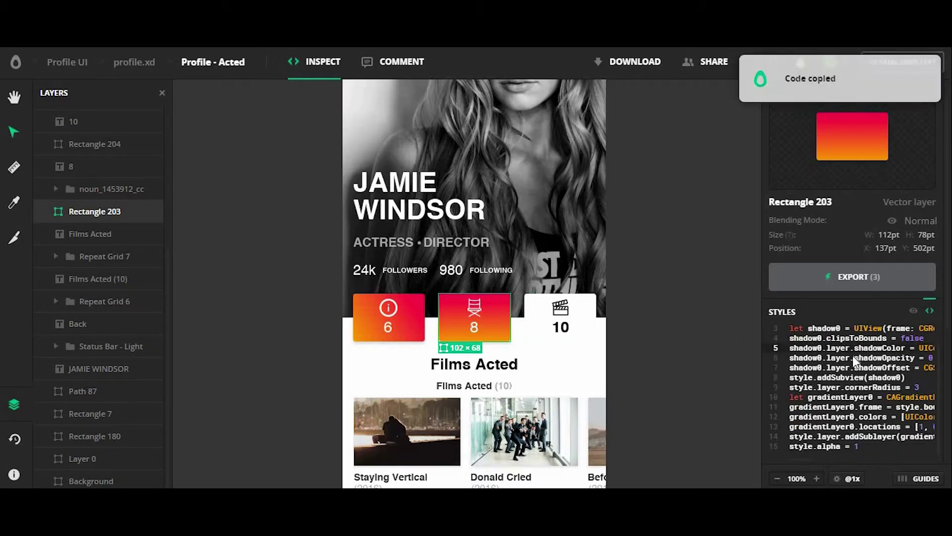
scroll(852, 356, down, 2)
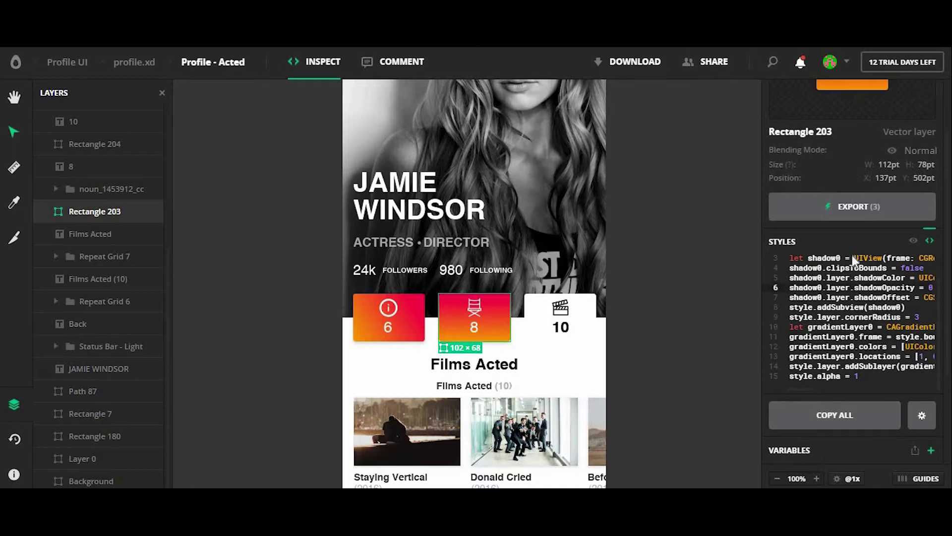
scroll(843, 322, up, 1)
scroll(838, 347, down, 1)
click(879, 419)
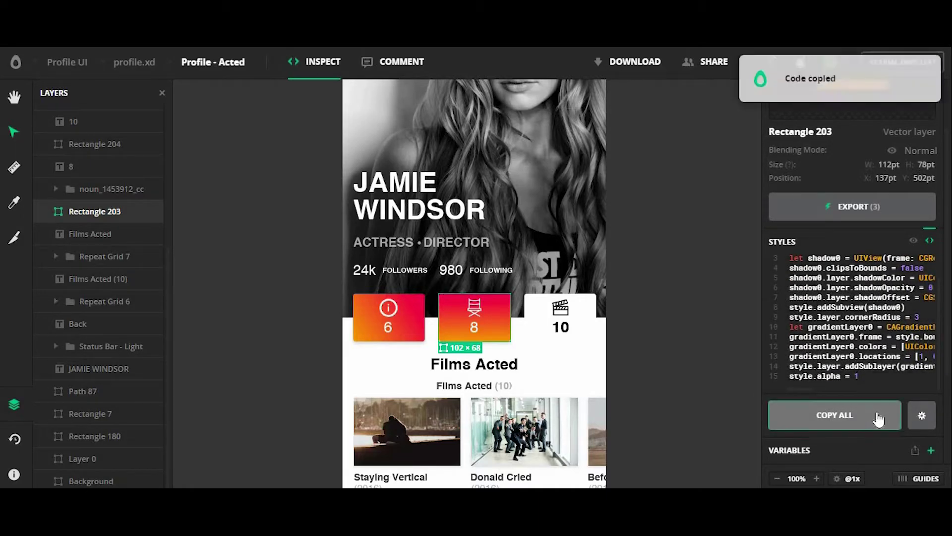
Step: Switch the code language via Android to CSS, showing 102px×68px, 3px radius and linear-gradient
click(922, 416)
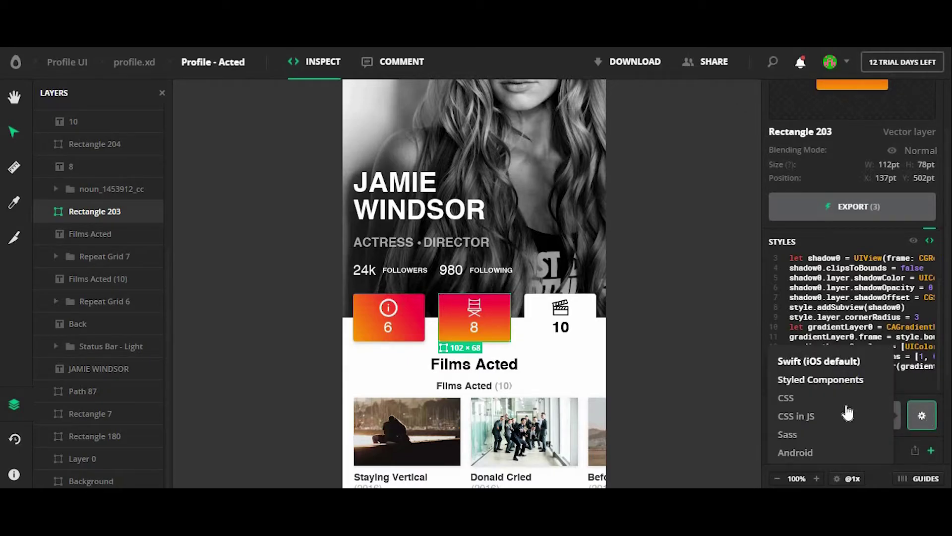
click(814, 452)
click(924, 417)
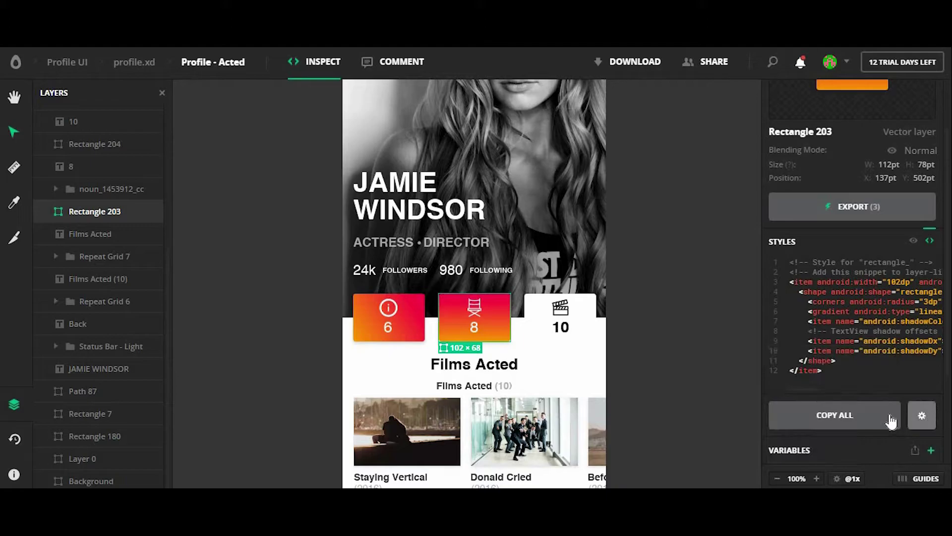
click(921, 415)
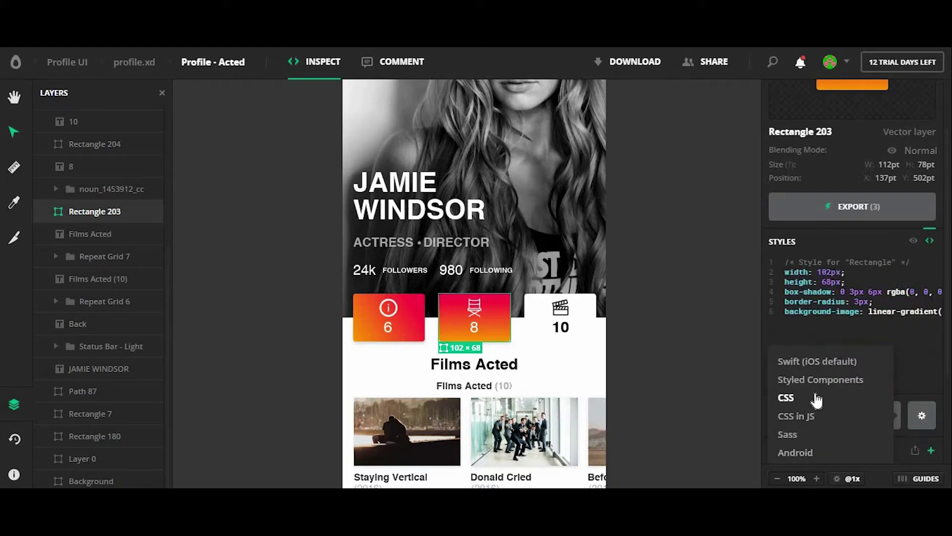
click(921, 426)
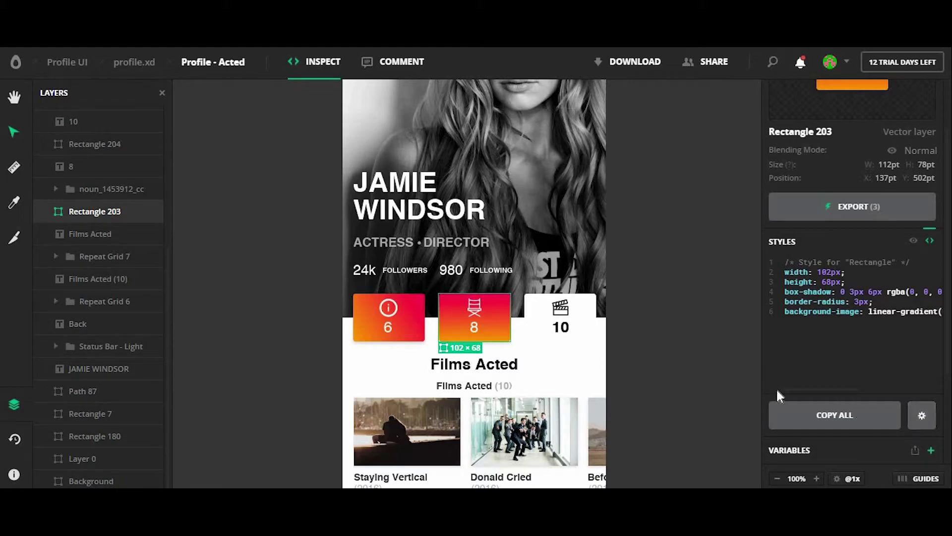
scroll(725, 373, up, 2)
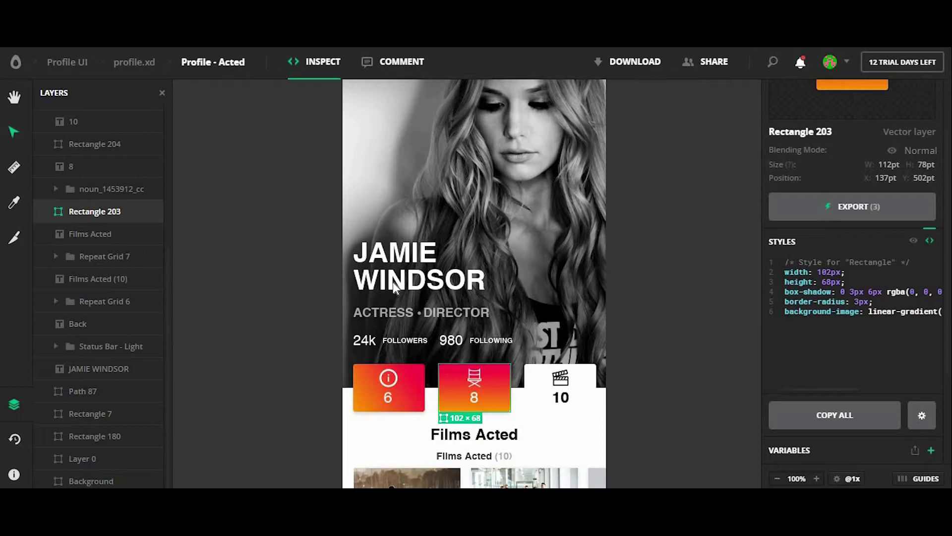
Step: Measure spacing around the 10, 8 and 6 cards, ending at 15pt edge and 34pt gap
click(11, 169)
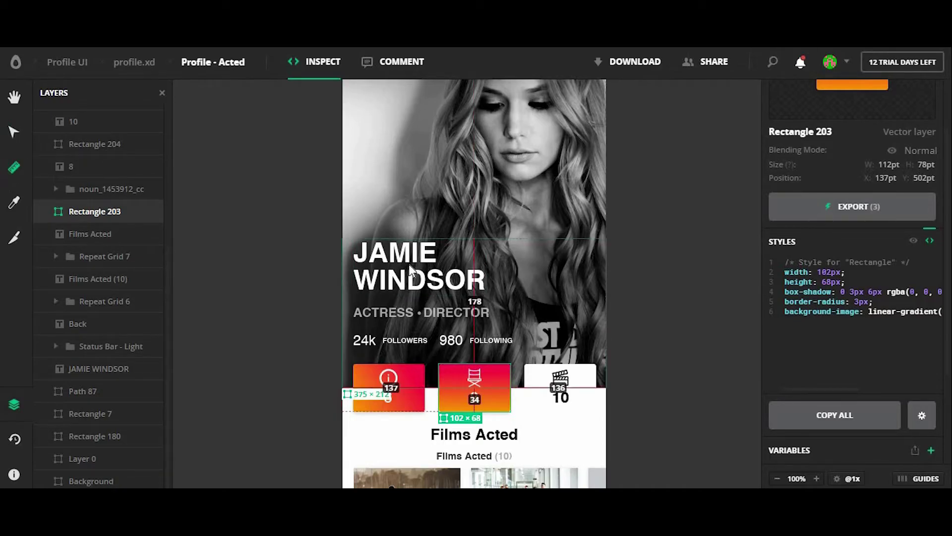
click(585, 379)
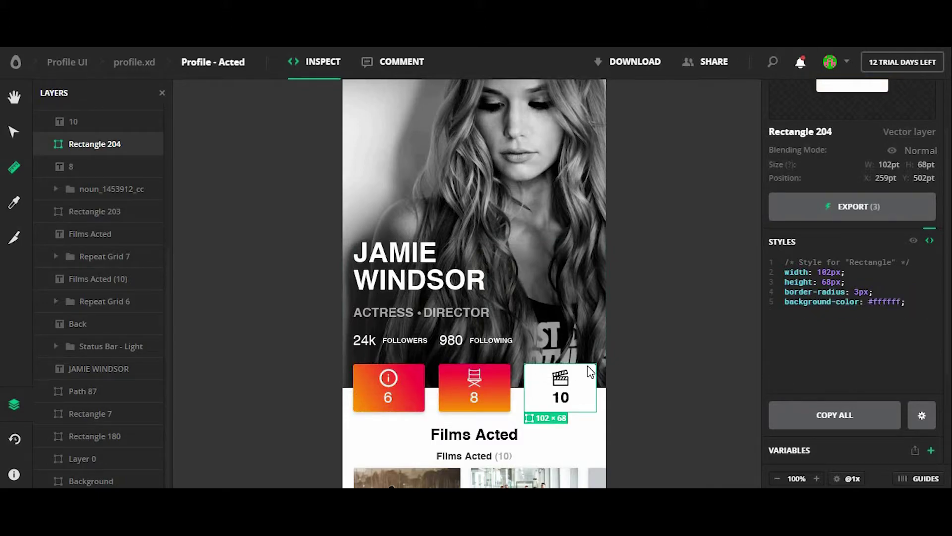
click(509, 388)
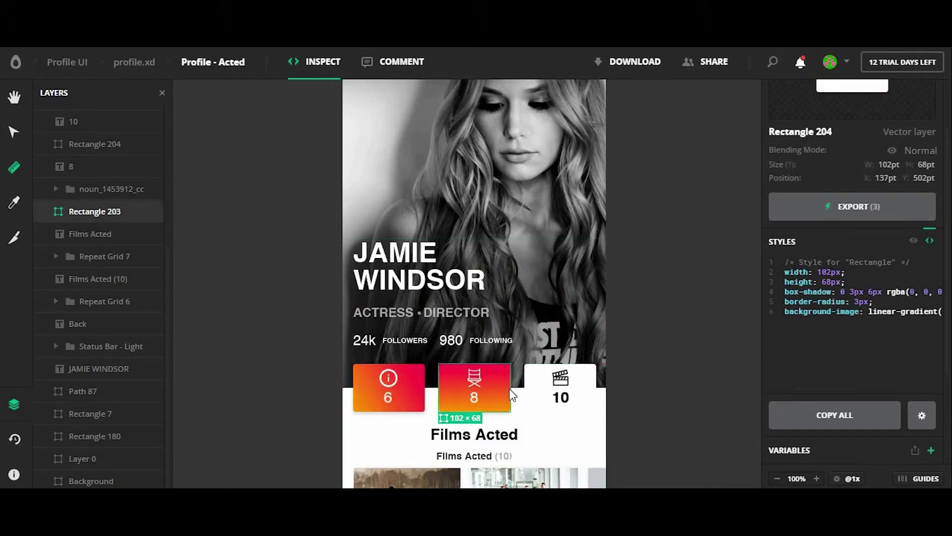
click(414, 391)
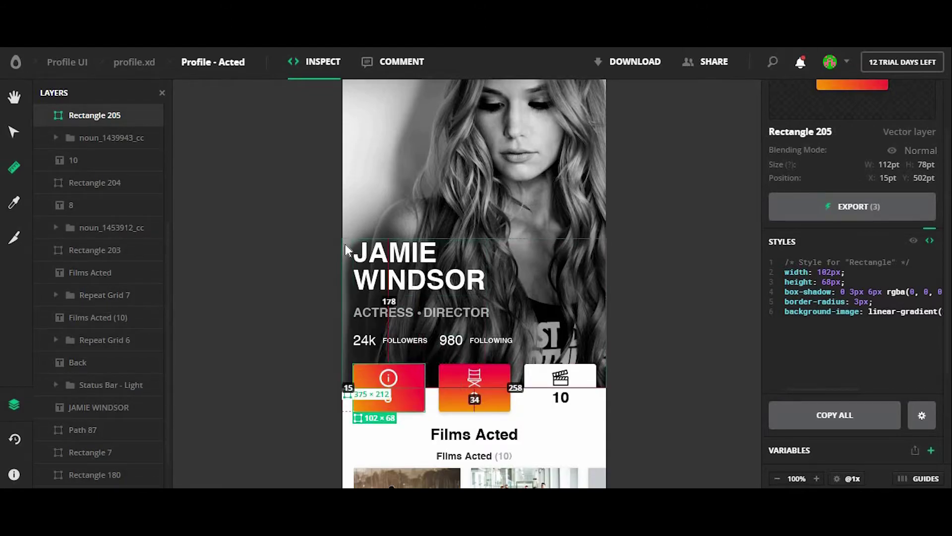
Step: With the Color tool, sample colours from the profile photo and the red 8 card
click(17, 206)
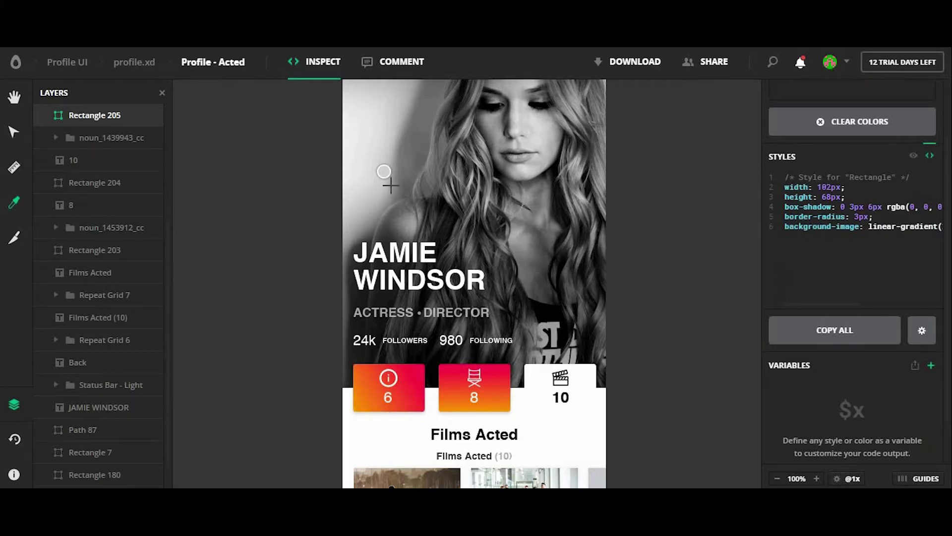
click(452, 290)
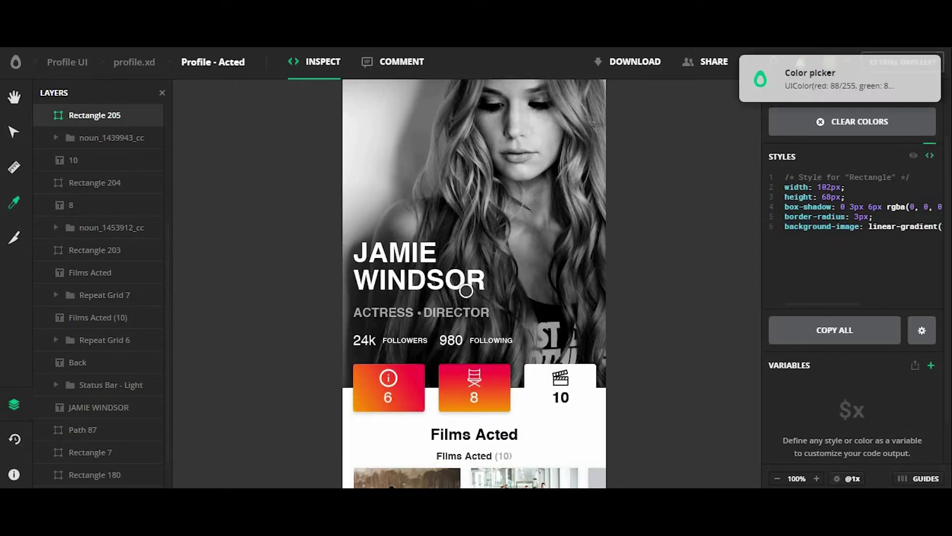
click(481, 392)
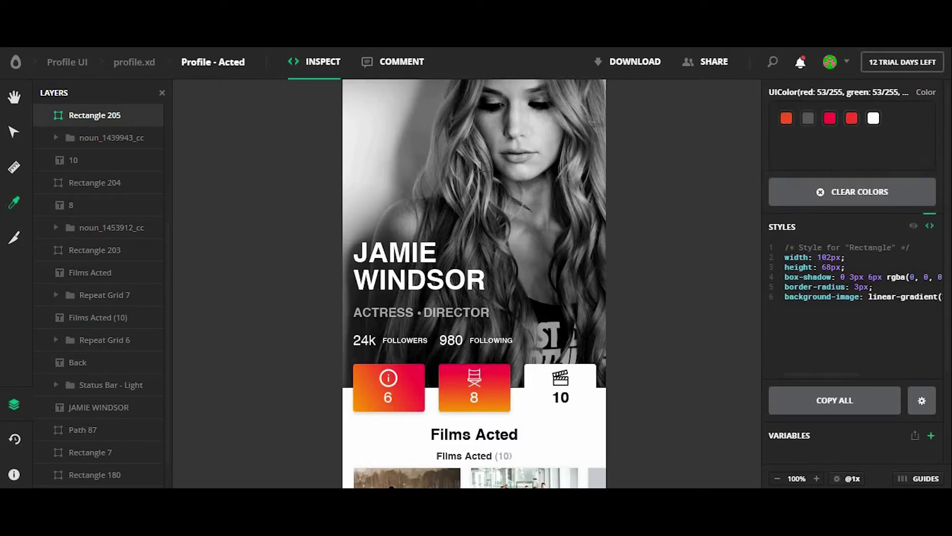
Step: Preview the exportable slices with the Slice tool, then return to inspecting Rectangle 205 (112×78pt)
click(15, 237)
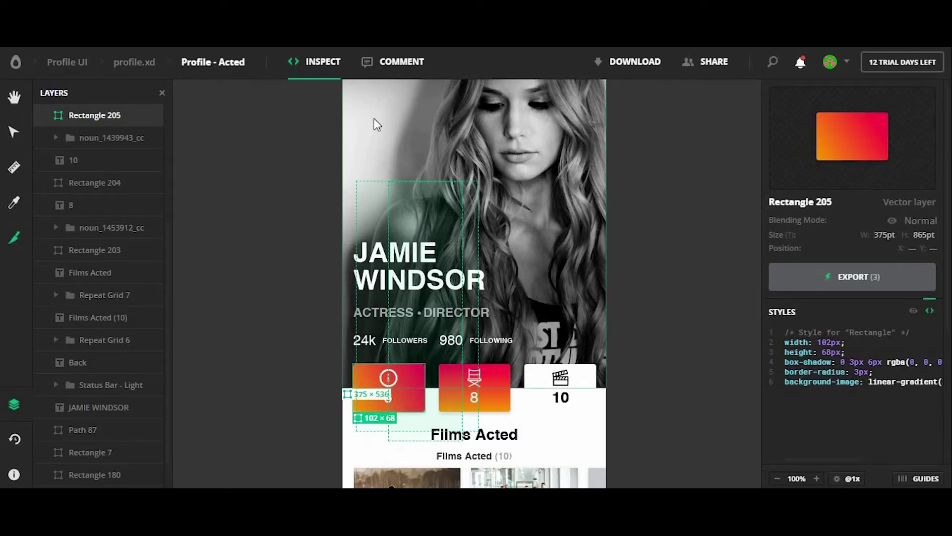
click(15, 133)
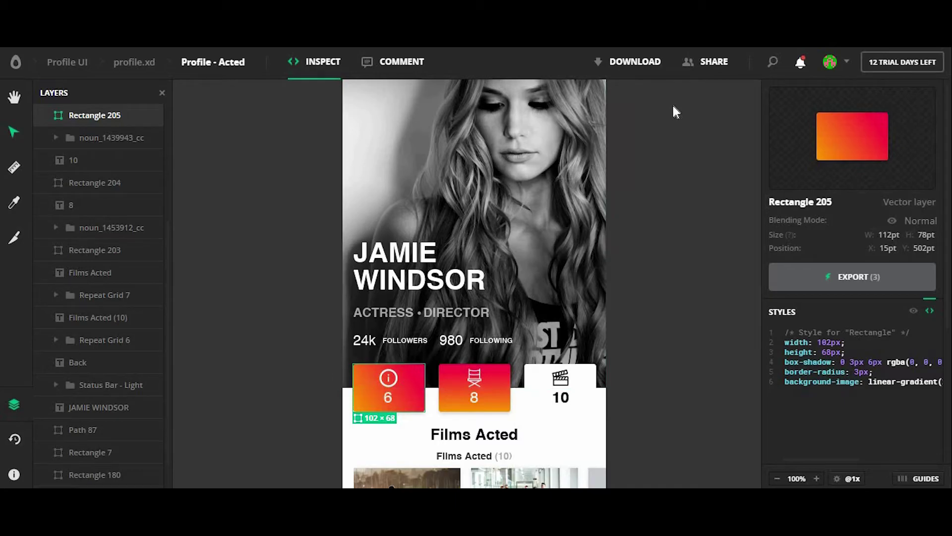
scroll(430, 156, up, 3)
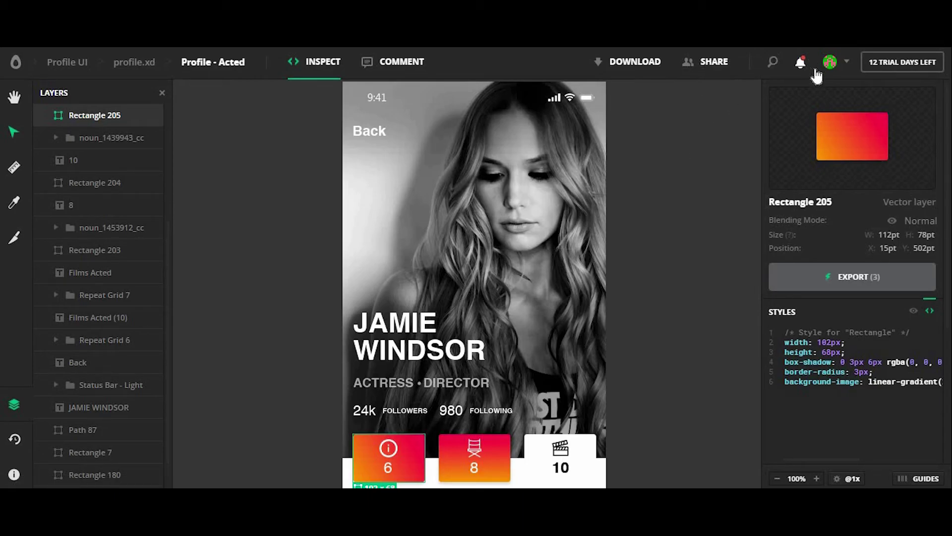
click(718, 69)
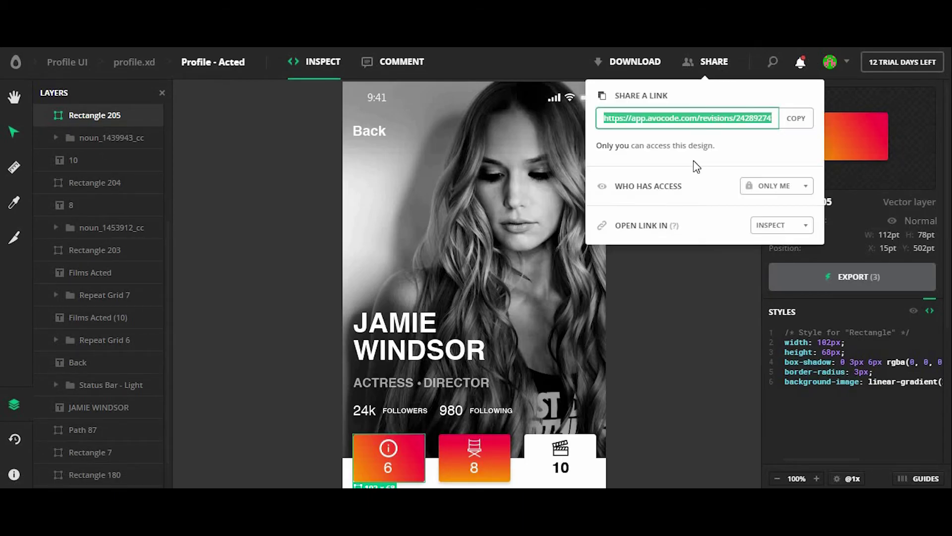
click(668, 252)
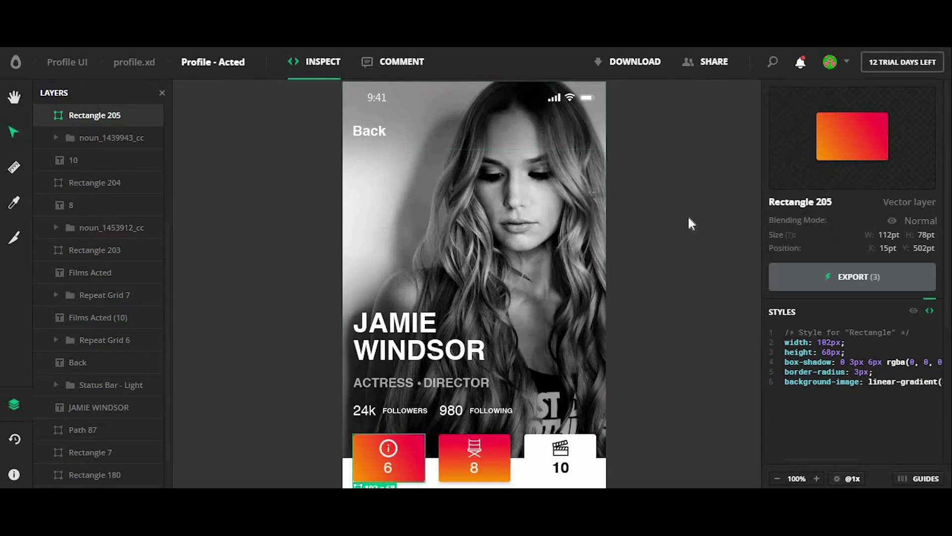
scroll(682, 219, down, 3)
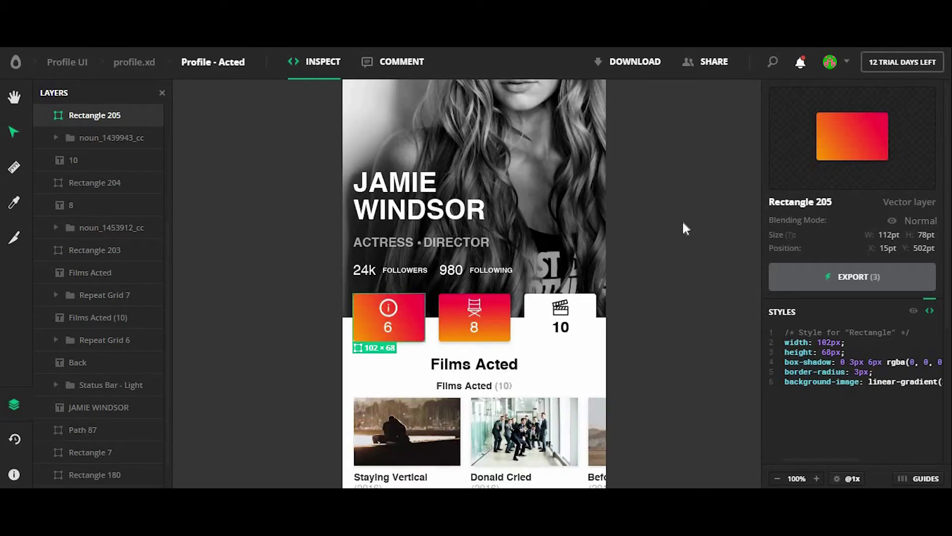
Step: Select the Profile - Acted artboard to view its 375×865pt size and CSS width/height
scroll(683, 223, up, 3)
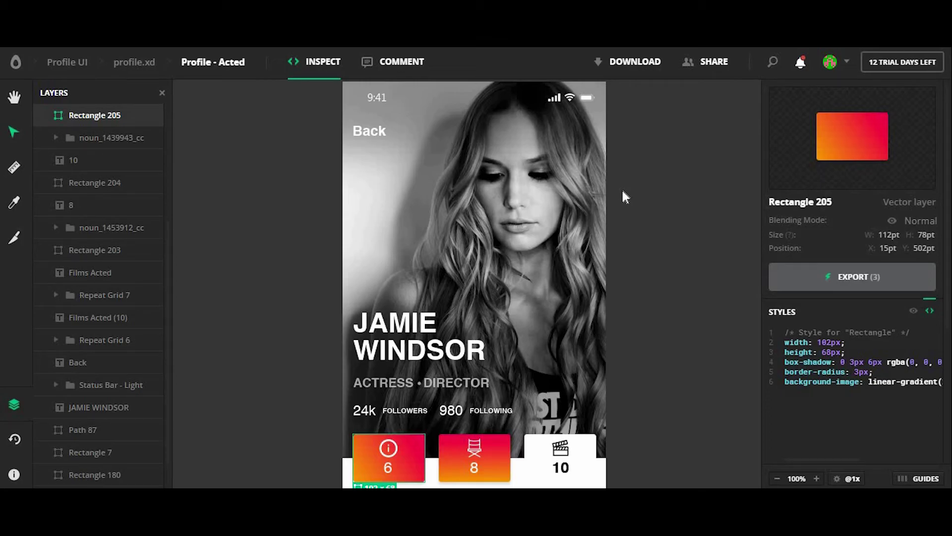
scroll(614, 199, down, 5)
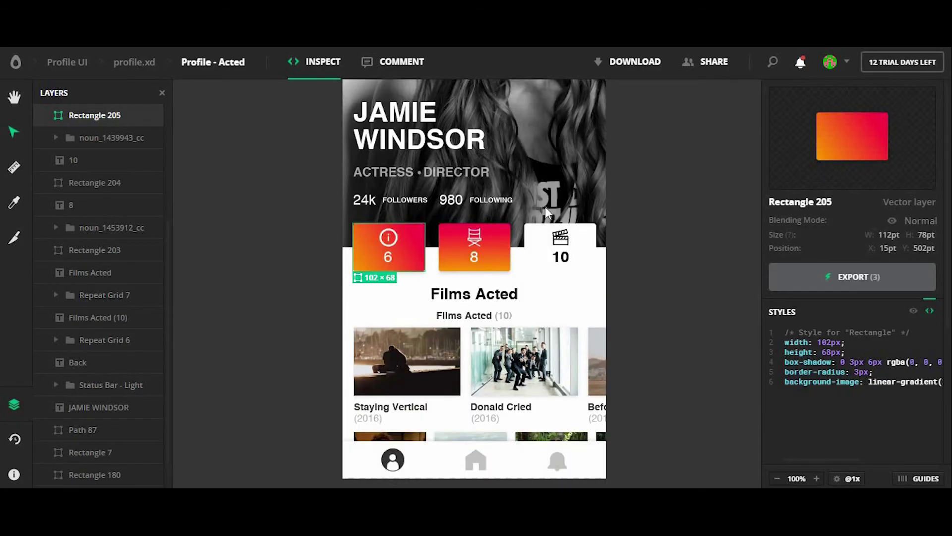
scroll(687, 253, up, 3)
scroll(687, 256, up, 2)
click(687, 256)
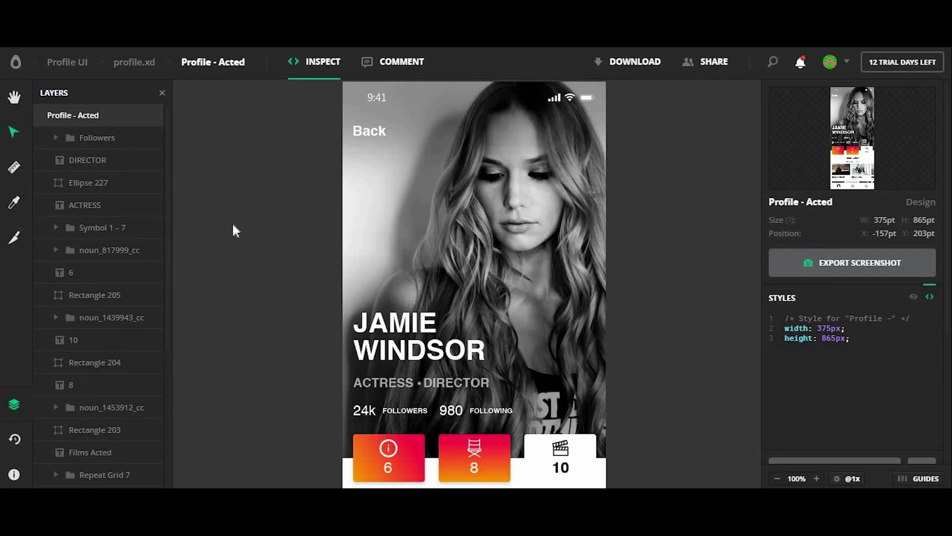
scroll(234, 226, down, 3)
scroll(233, 228, up, 4)
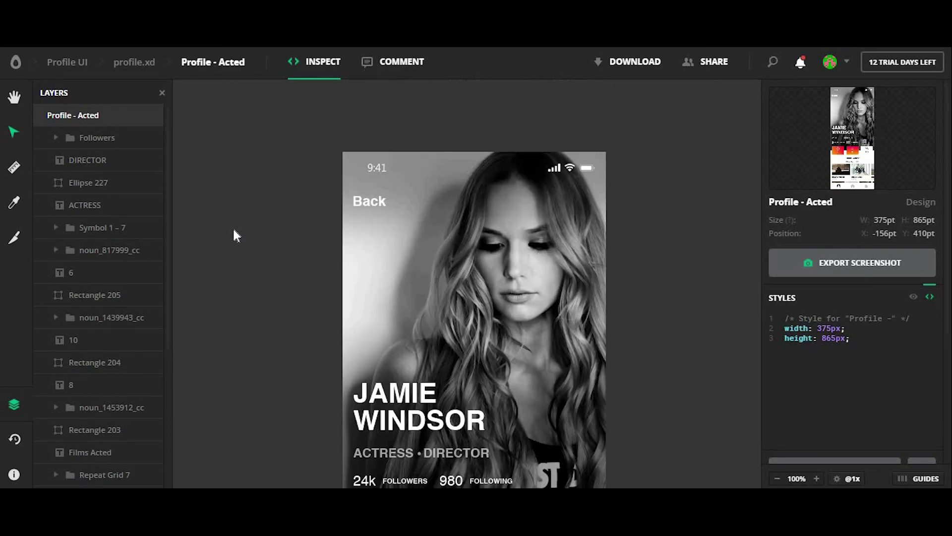
scroll(231, 238, down, 3)
scroll(230, 238, up, 2)
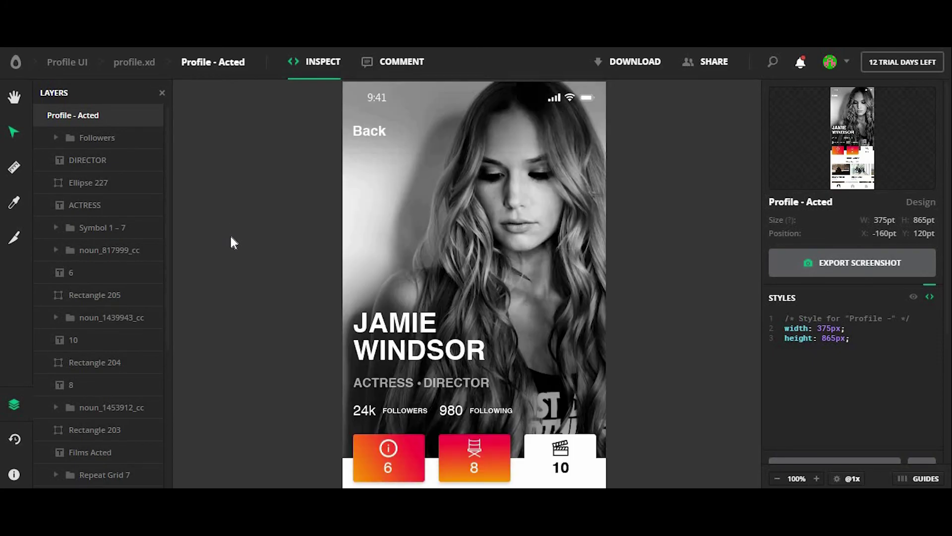